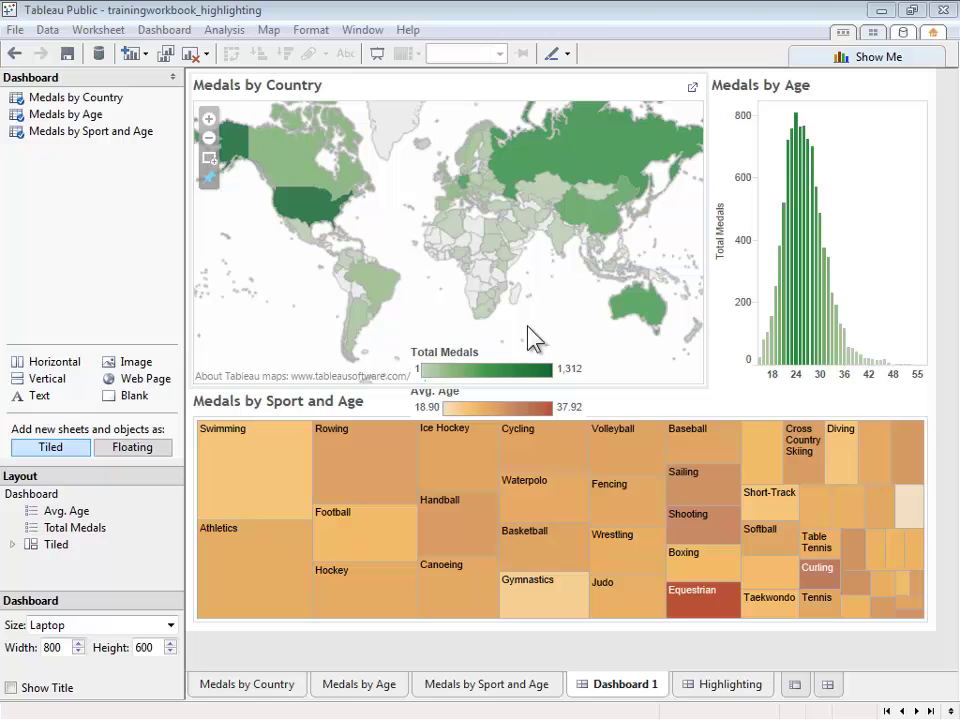
# - Add a Sport quick filter to Dashboard 1 from the Medals by Country map's menu
pyautogui.click(533, 338)
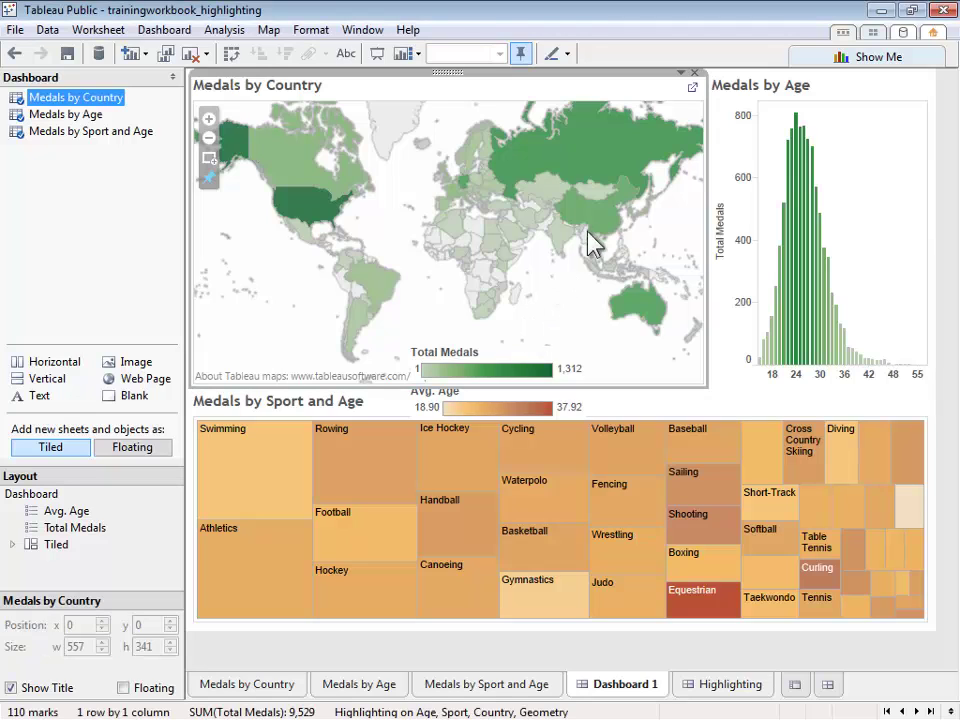
pyautogui.click(681, 74)
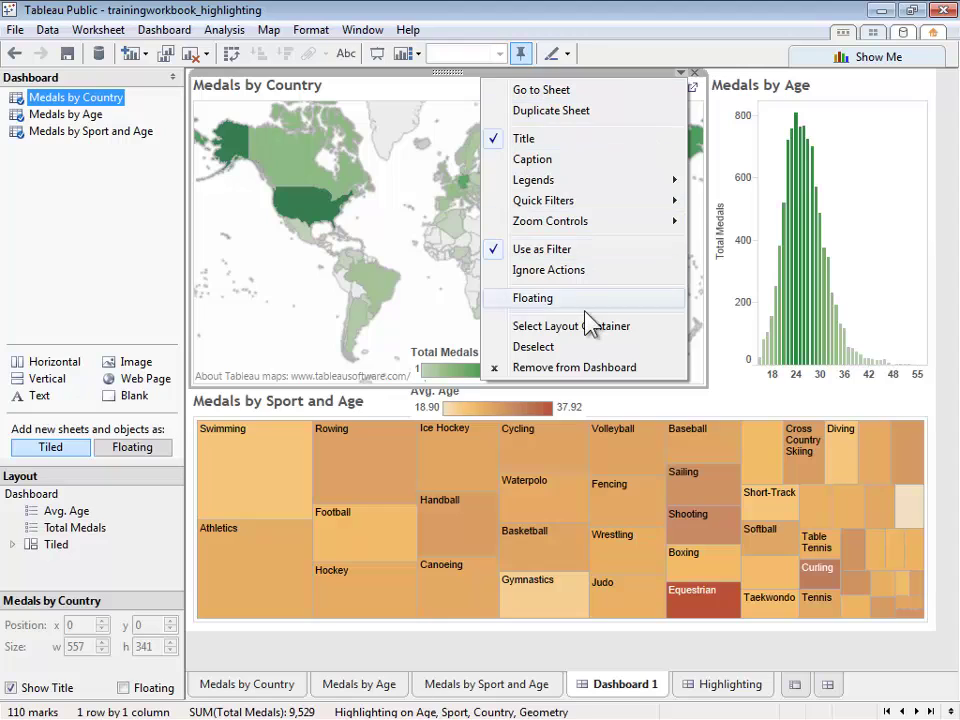
pyautogui.moveTo(621, 208)
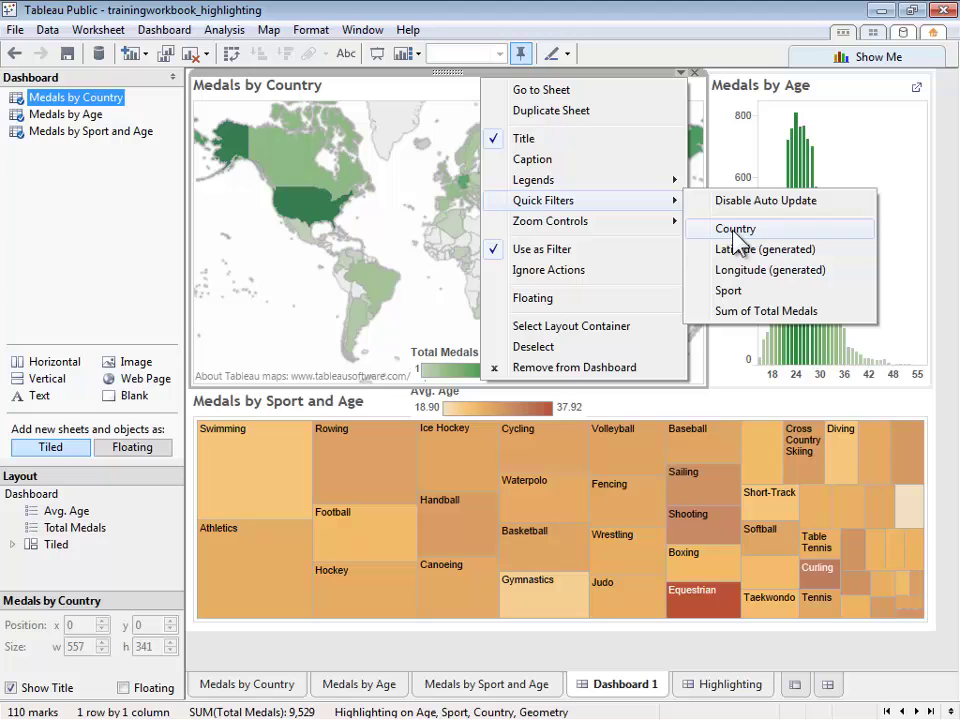
pyautogui.click(735, 290)
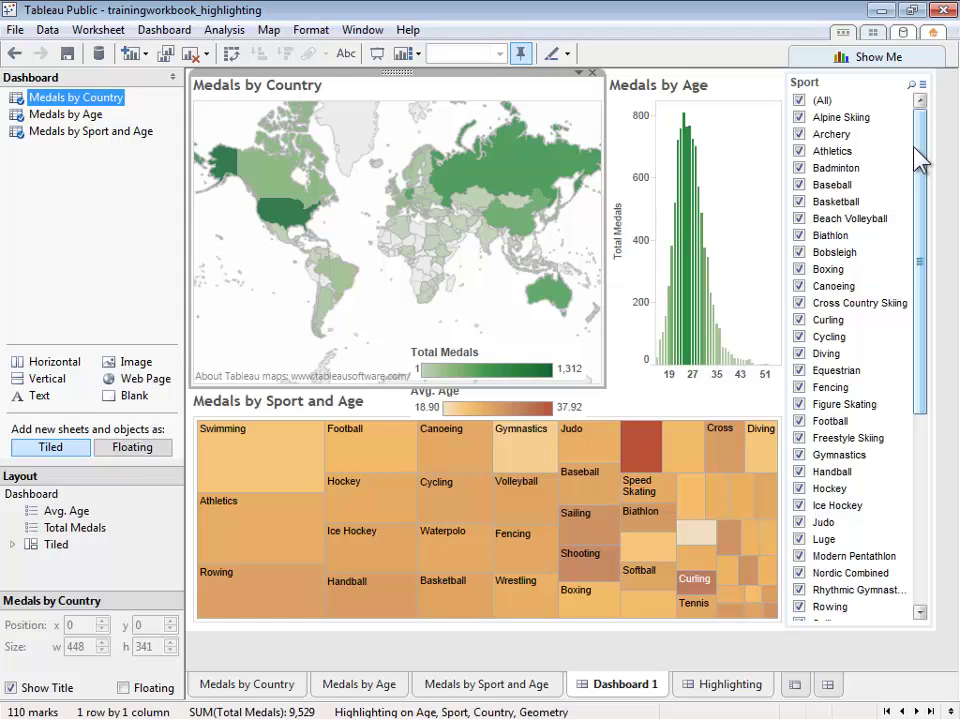
# - Change the Sport filter to Multiple Values (Dropdown), showing (All)
pyautogui.click(888, 98)
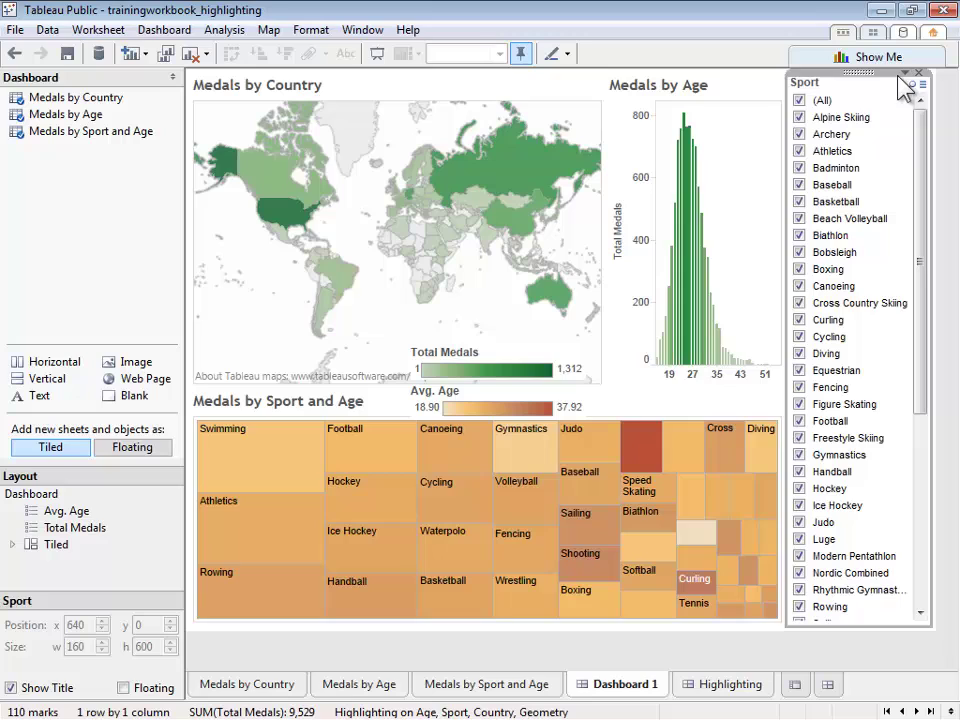
pyautogui.click(906, 74)
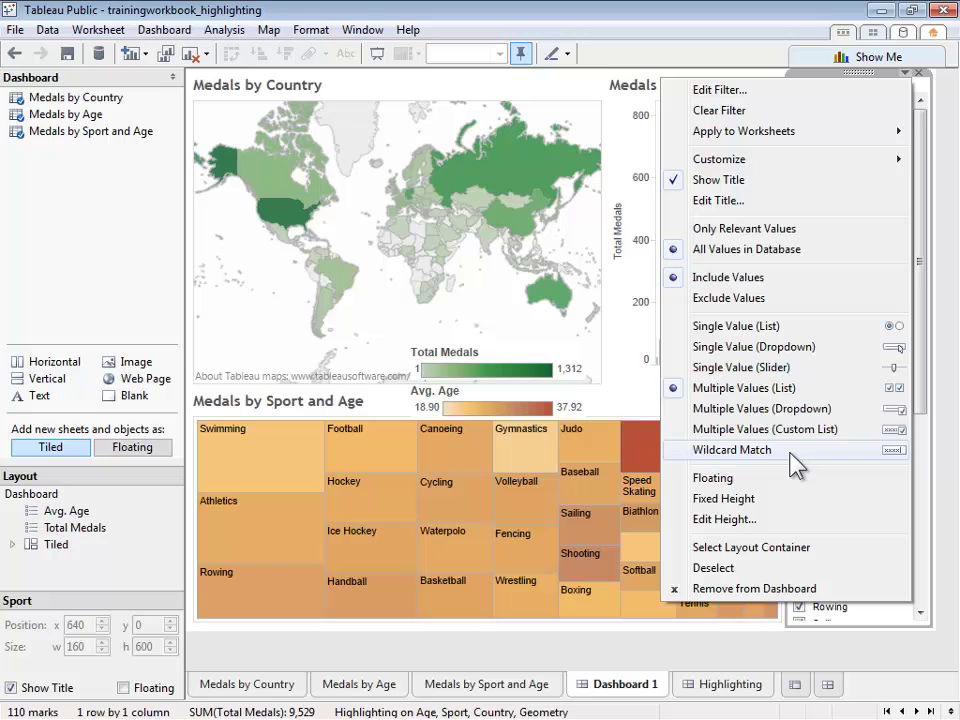
pyautogui.click(795, 410)
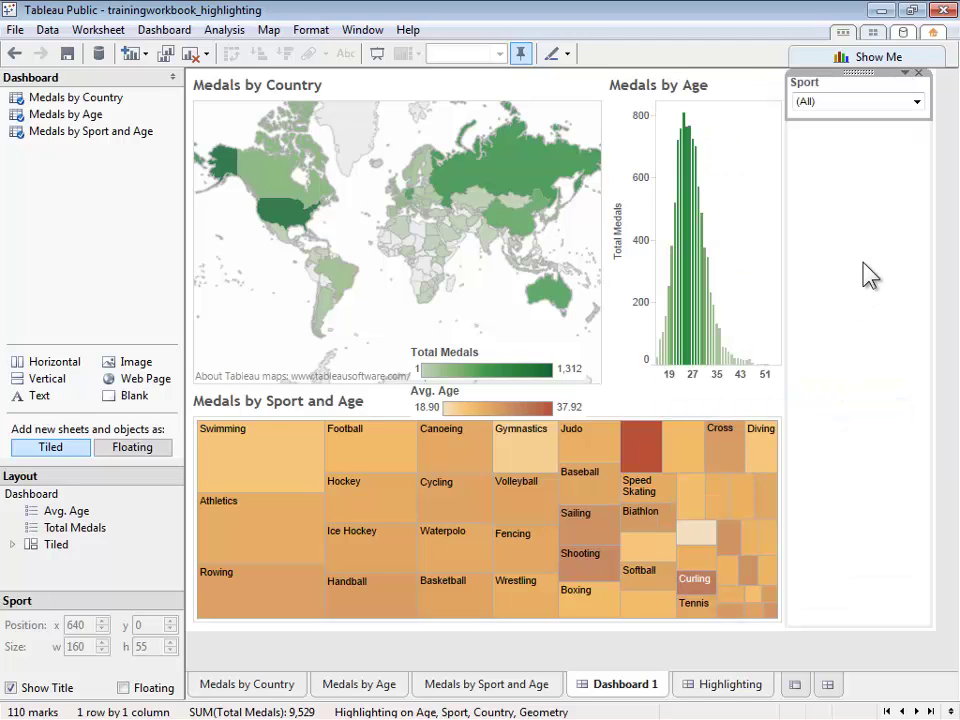
# - Apply the Sport filter to Medals by Country, Medals by Age and Medals by Sport and Age
pyautogui.click(905, 73)
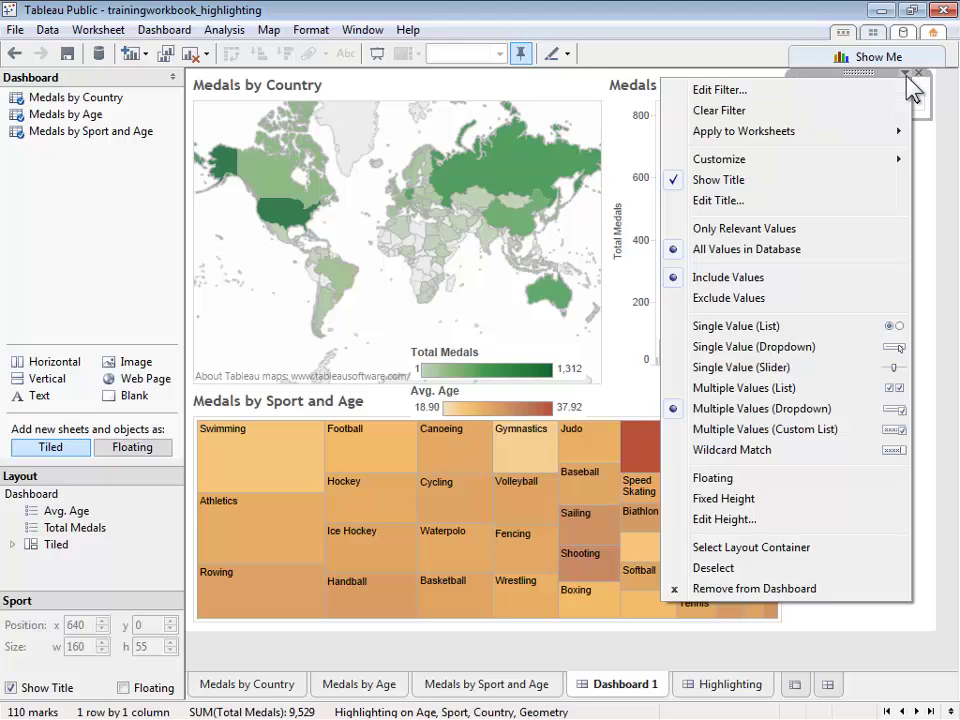
pyautogui.moveTo(877, 134)
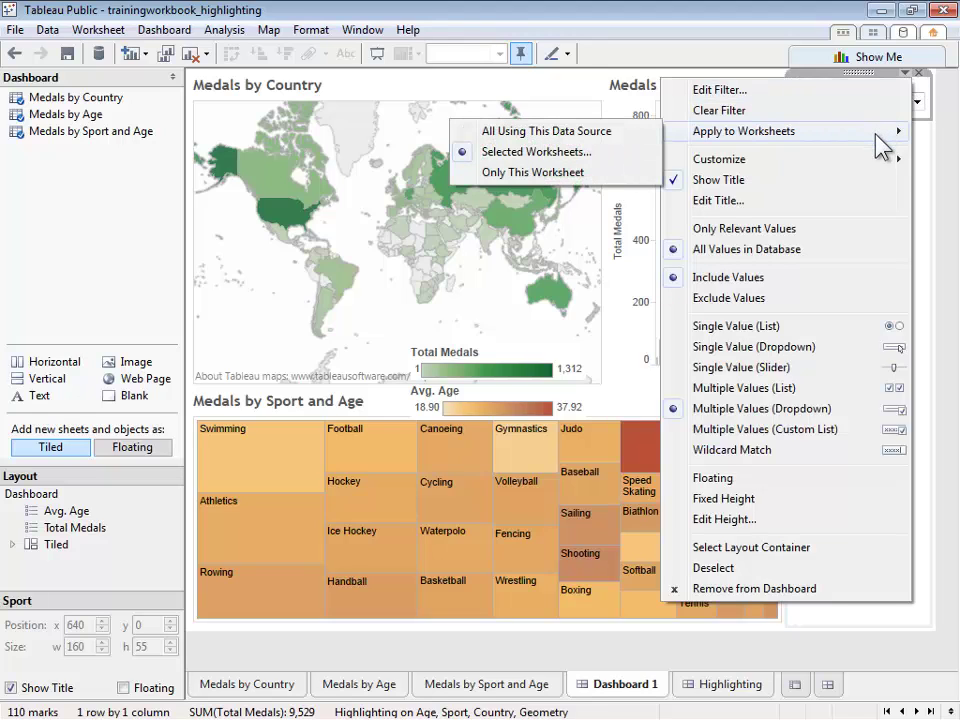
pyautogui.click(632, 163)
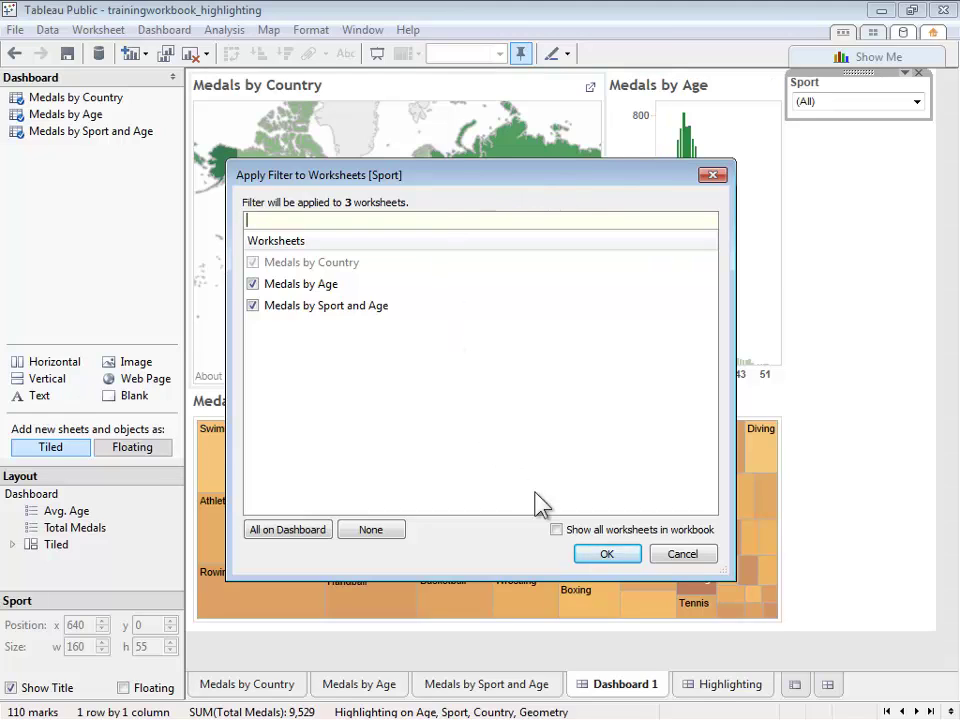
pyautogui.click(609, 555)
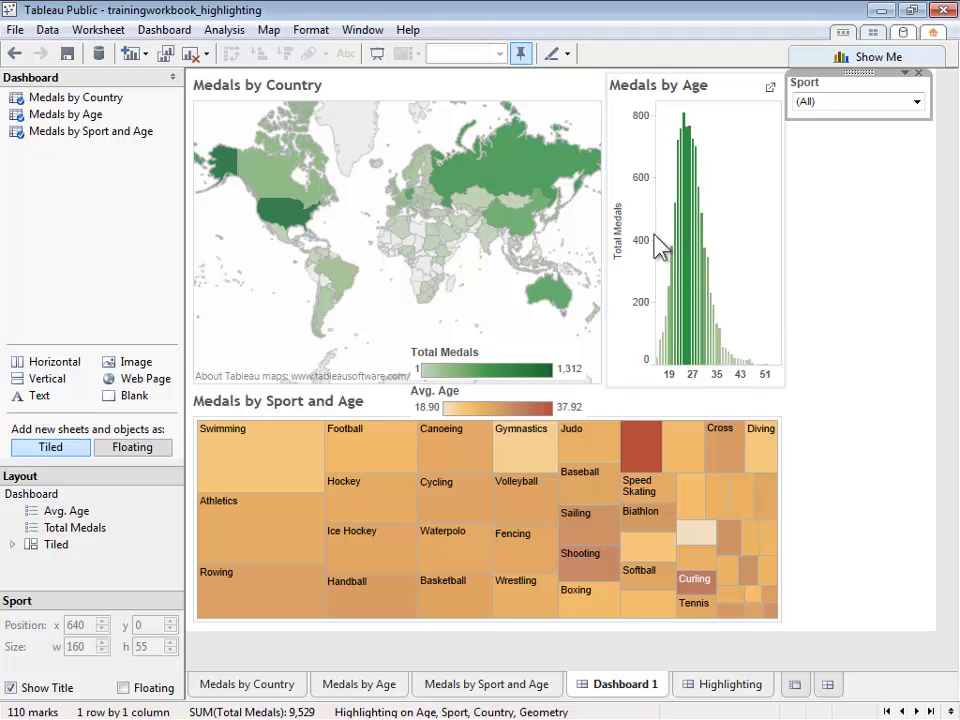
# - Set the Medals by Country map to Use as Filter and select Australia (609 medals)
pyautogui.click(450, 154)
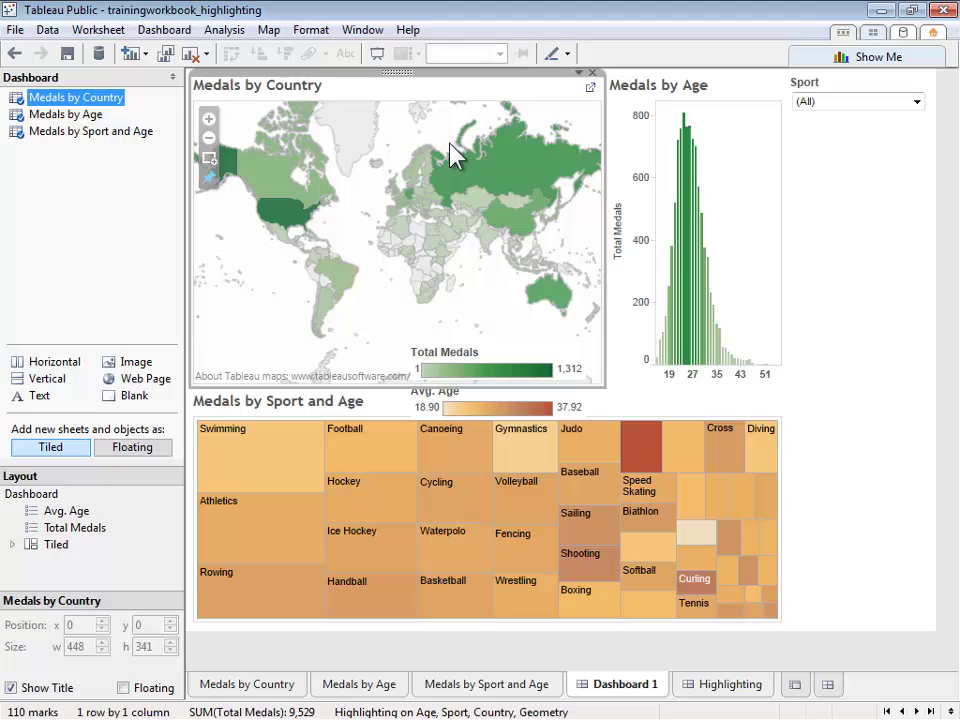
pyautogui.click(579, 73)
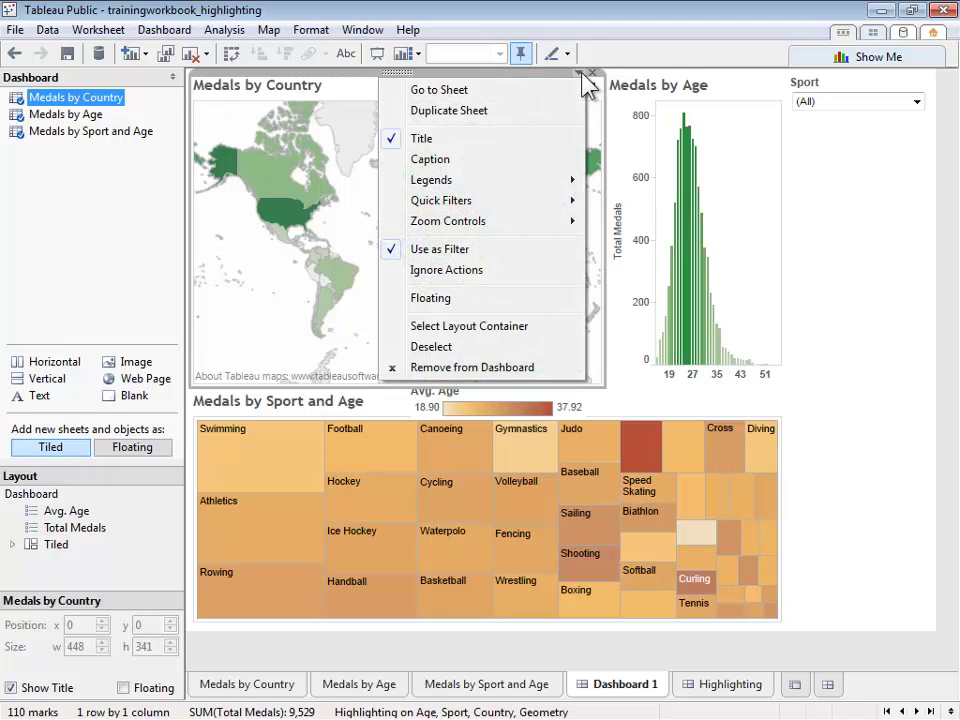
pyautogui.click(549, 251)
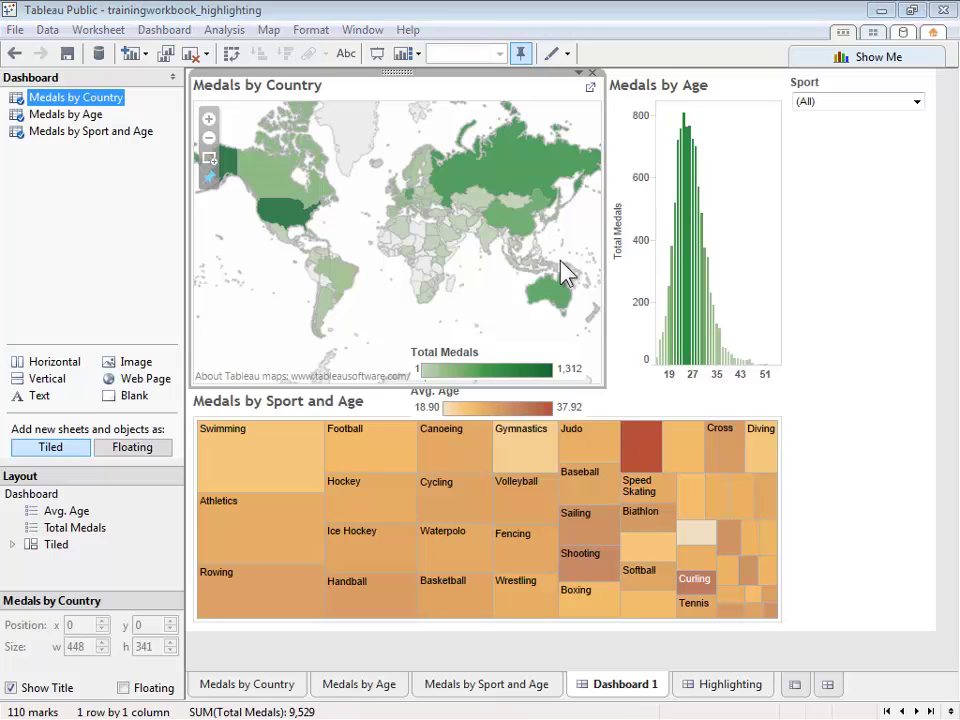
pyautogui.click(555, 293)
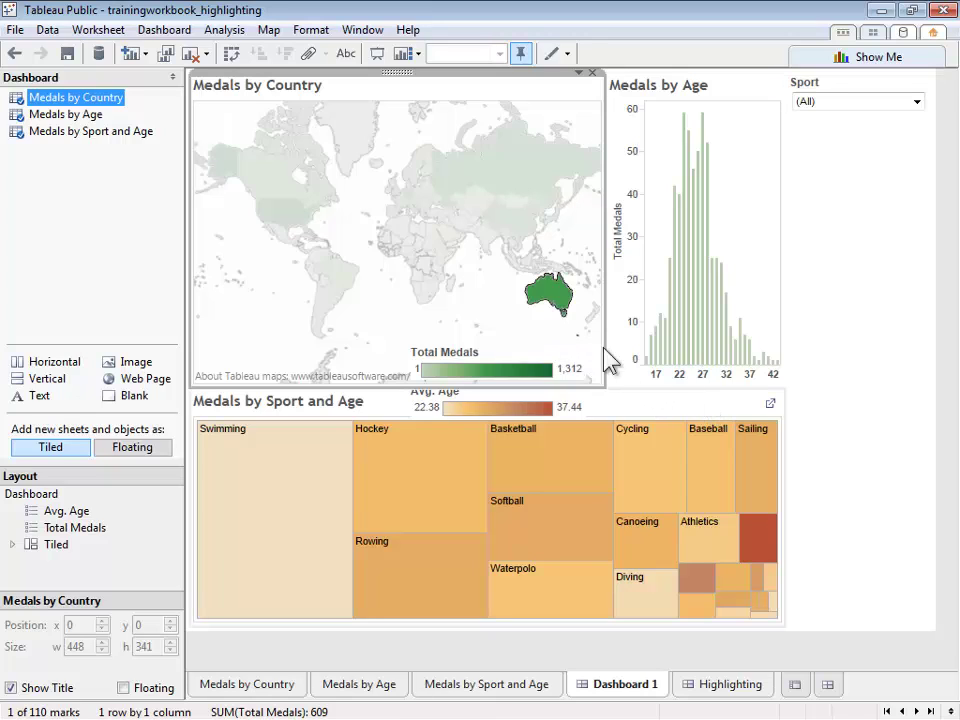
# - Edit Filter 1 (generated) to target all three sheets and show all values when cleared
pyautogui.click(164, 29)
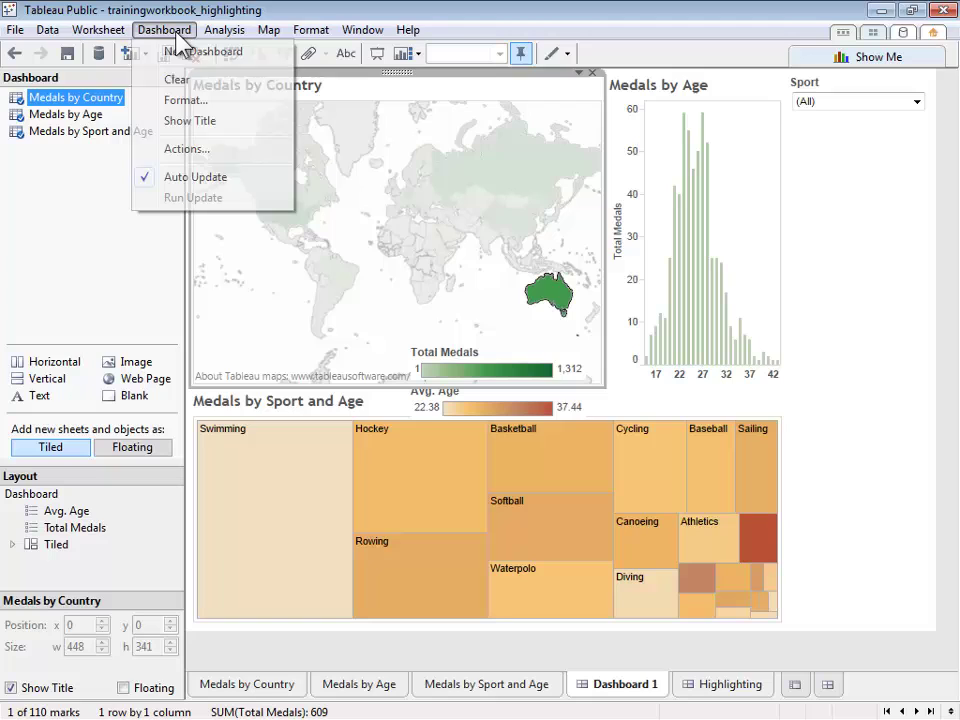
pyautogui.click(208, 149)
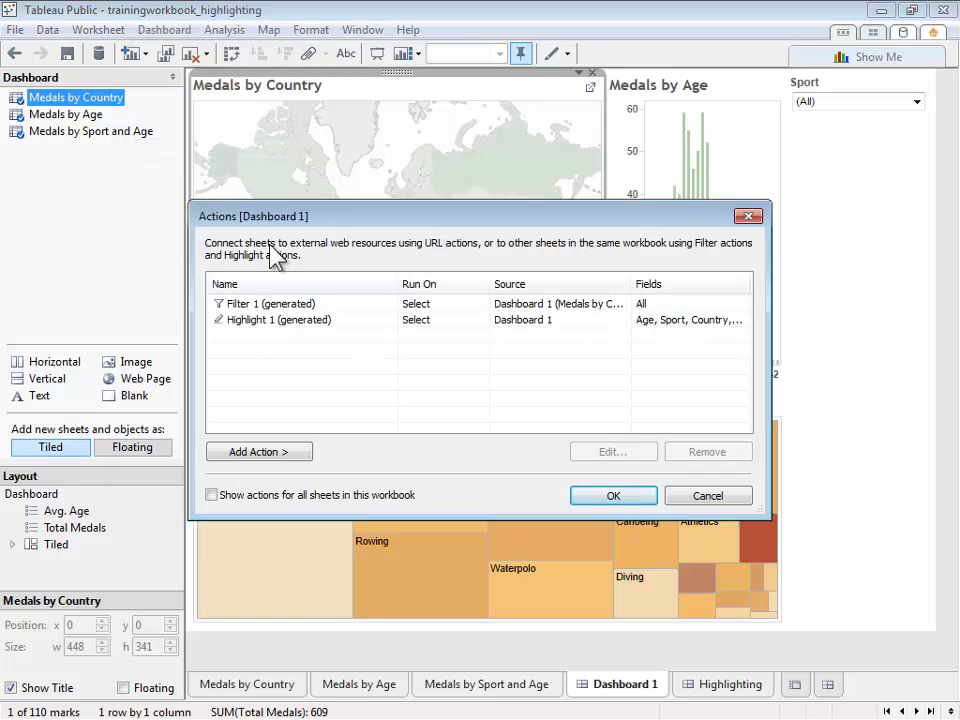
pyautogui.click(298, 306)
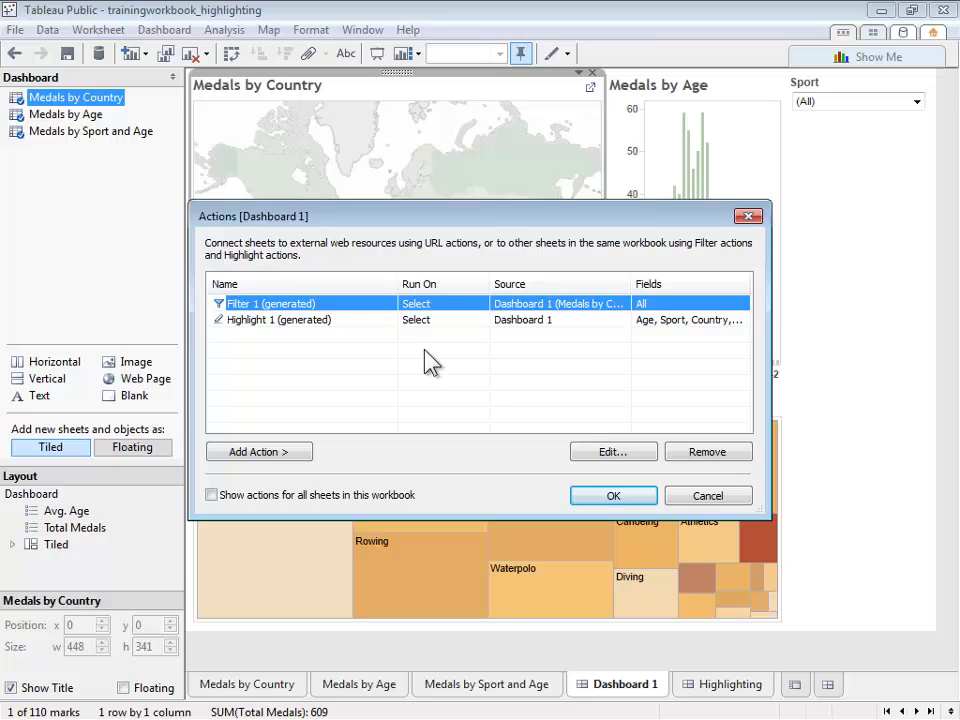
pyautogui.click(606, 452)
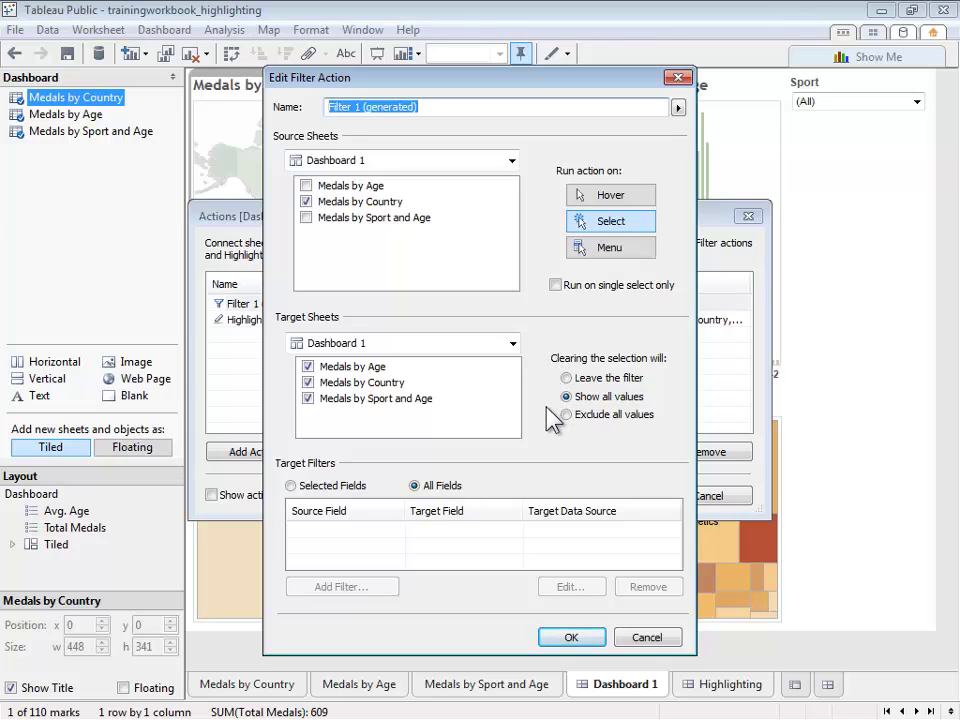
pyautogui.click(575, 637)
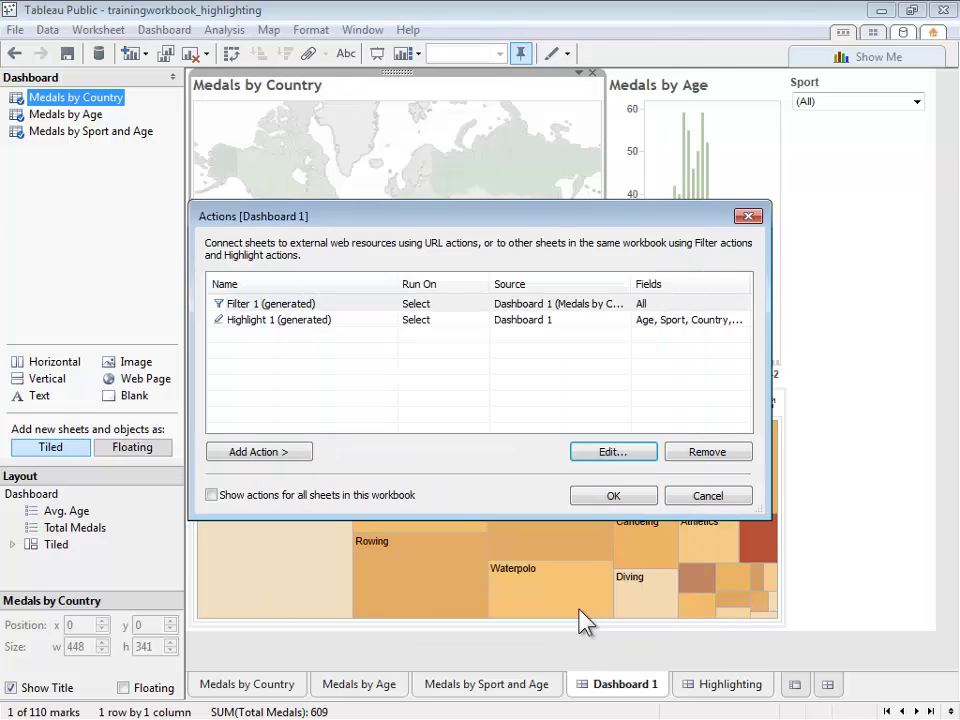
pyautogui.click(608, 497)
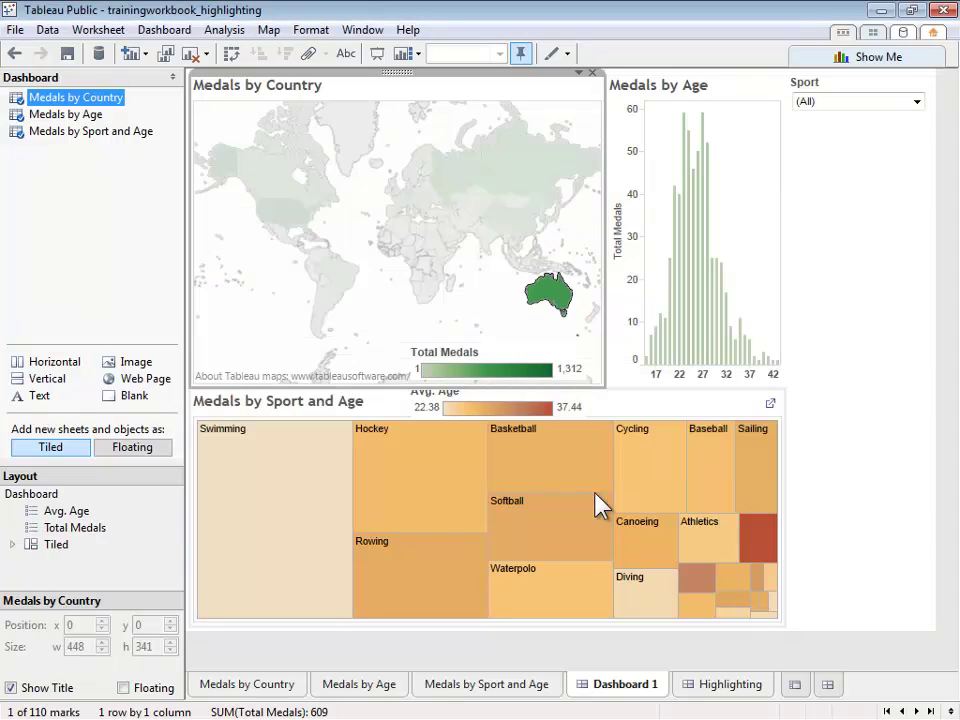
# - Clear the Australia selection and switch to the Highlighting dashboard
pyautogui.click(510, 330)
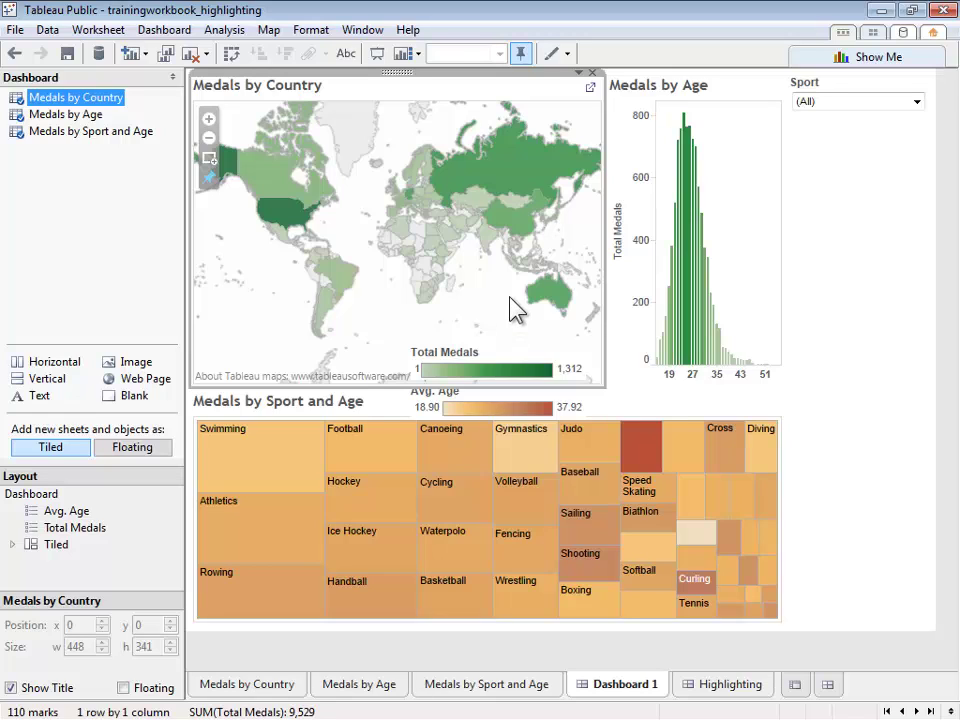
pyautogui.click(727, 685)
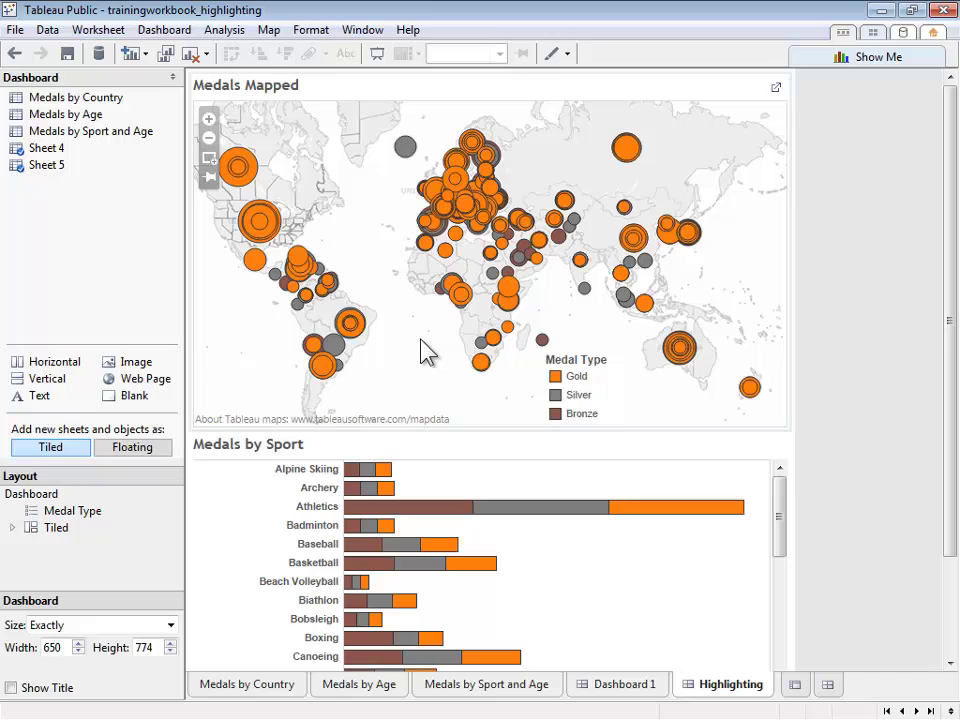
# - Turn on Enable Workbook Highlighting from the toolbar highlighter dropdown
pyautogui.click(568, 56)
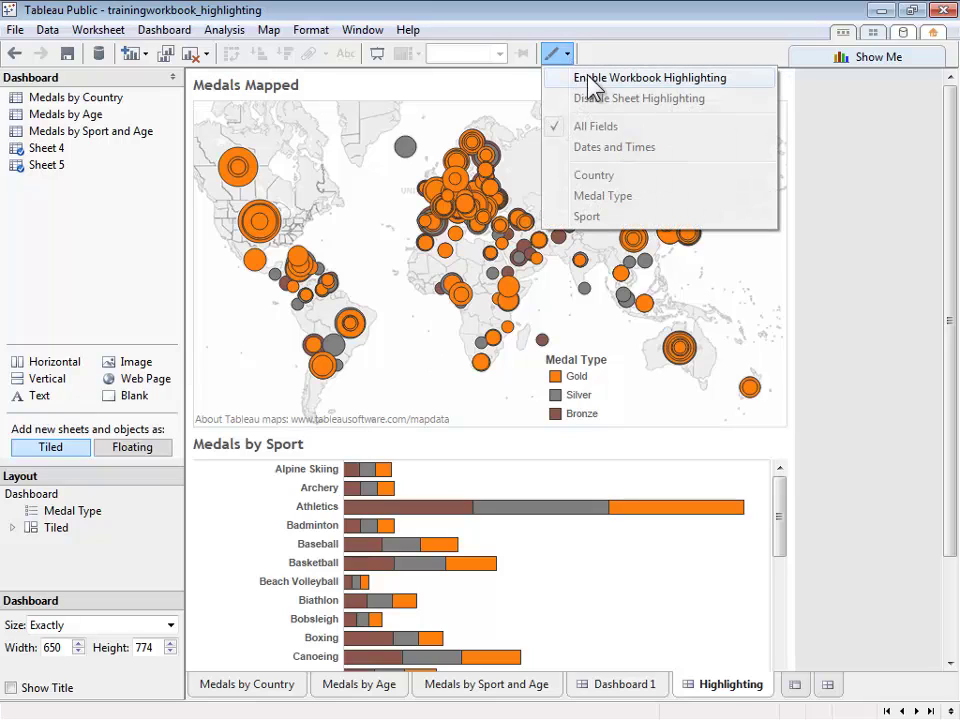
pyautogui.click(661, 80)
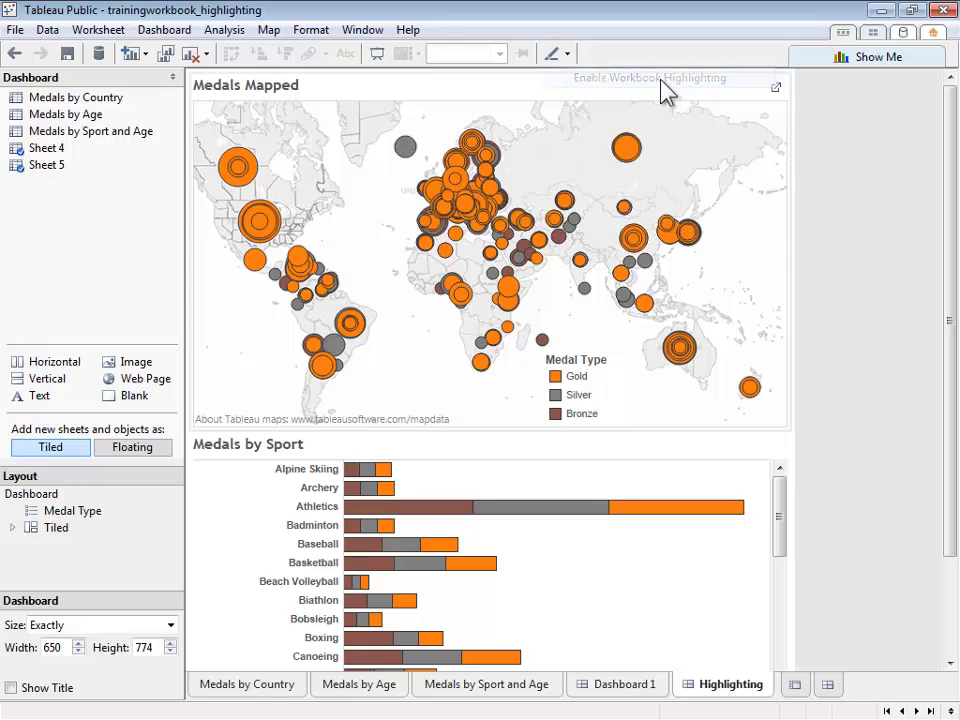
pyautogui.click(569, 57)
pyautogui.click(599, 78)
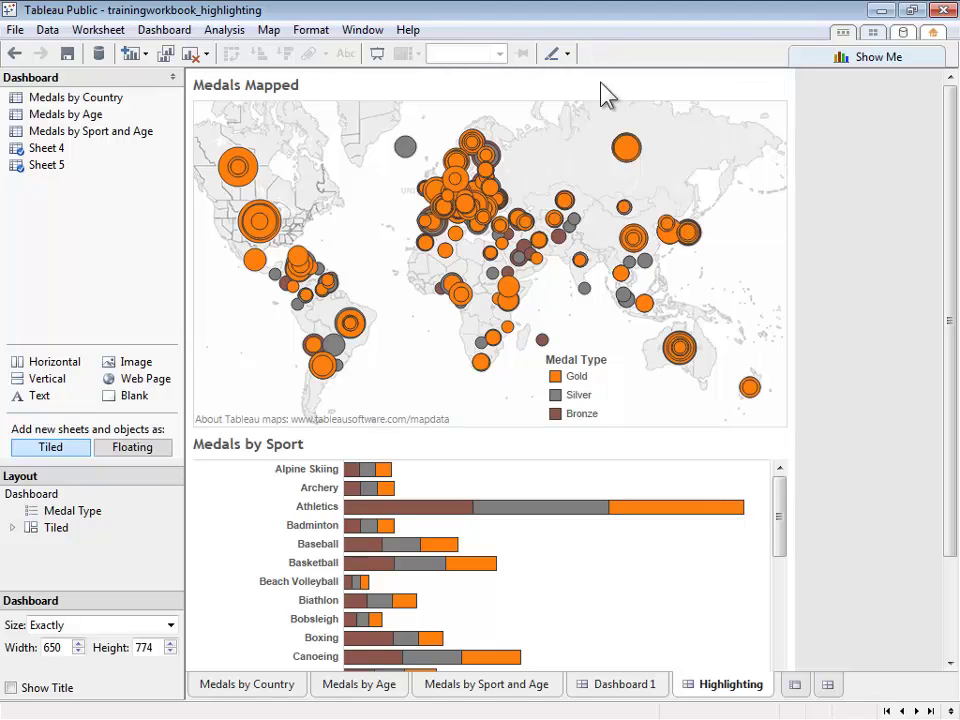
# - Test highlighting with Silver, Athletics, Badminton, Baseball and Basketball, ending on Gold Athletics (253 medals)
pyautogui.click(577, 396)
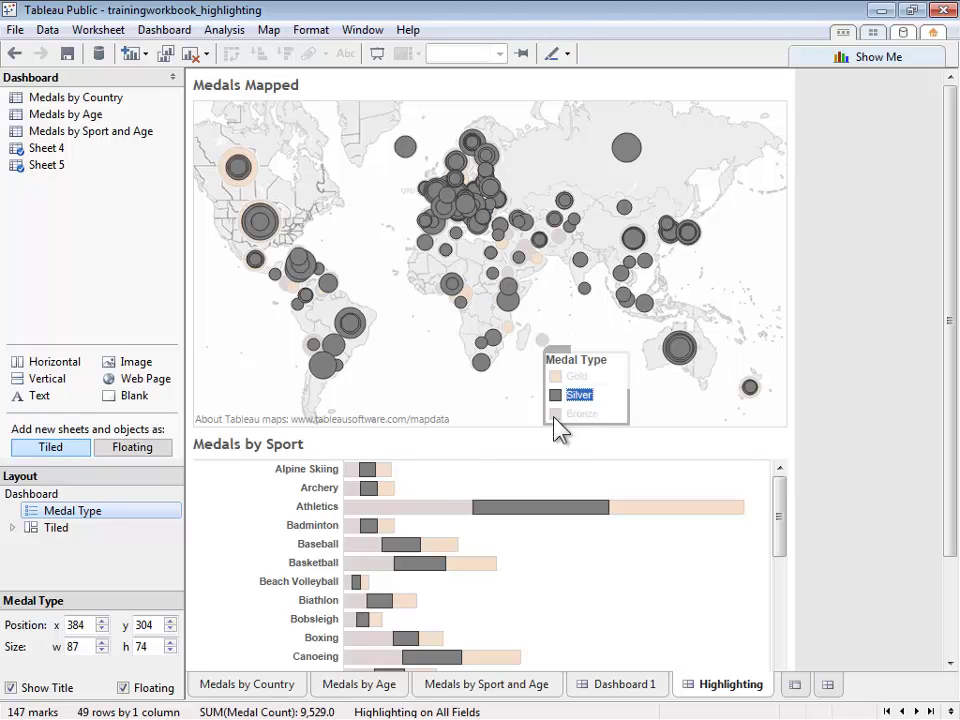
pyautogui.click(432, 518)
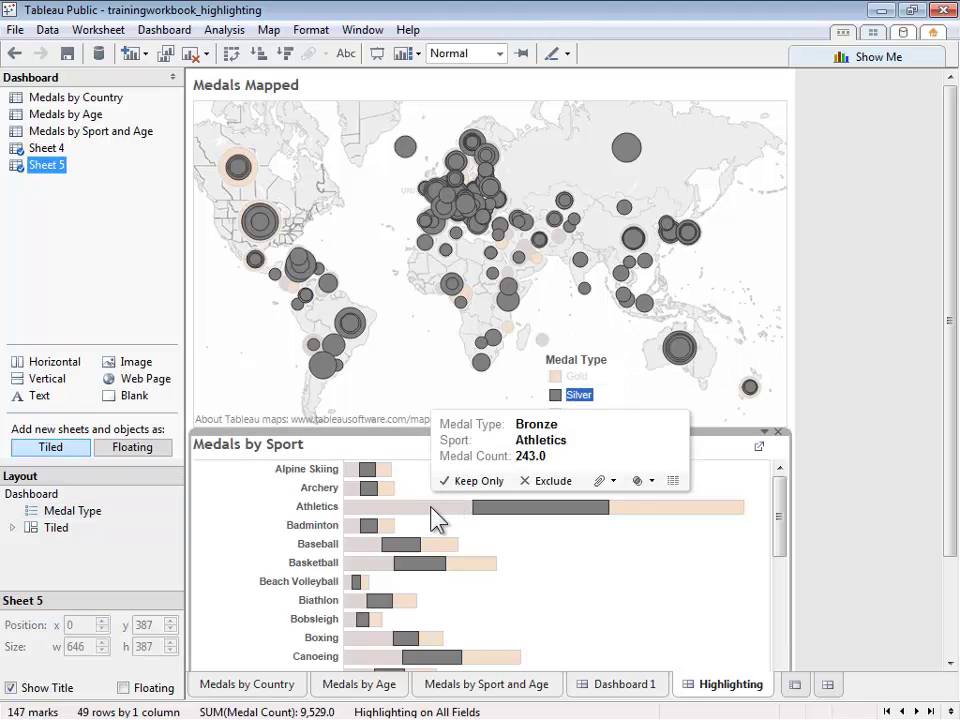
pyautogui.click(372, 527)
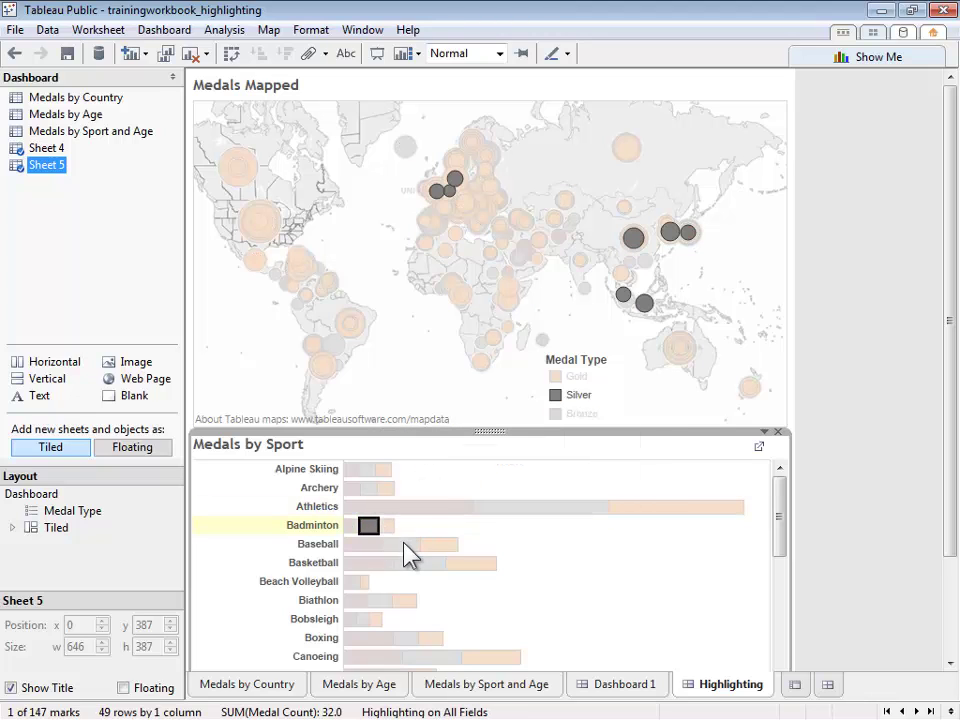
pyautogui.click(404, 546)
pyautogui.click(474, 568)
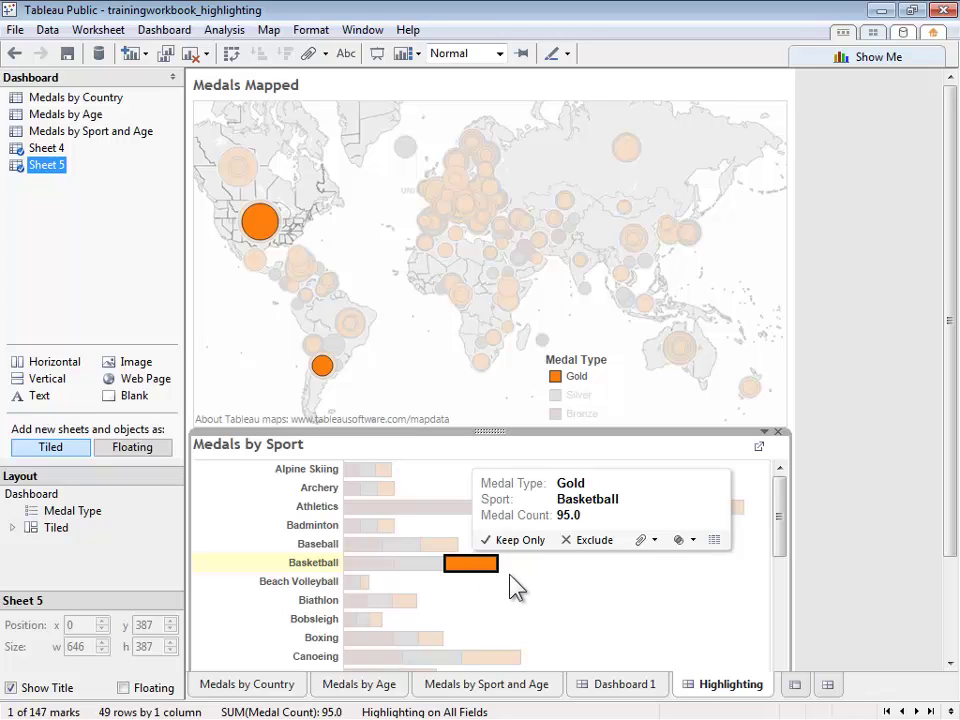
pyautogui.click(510, 576)
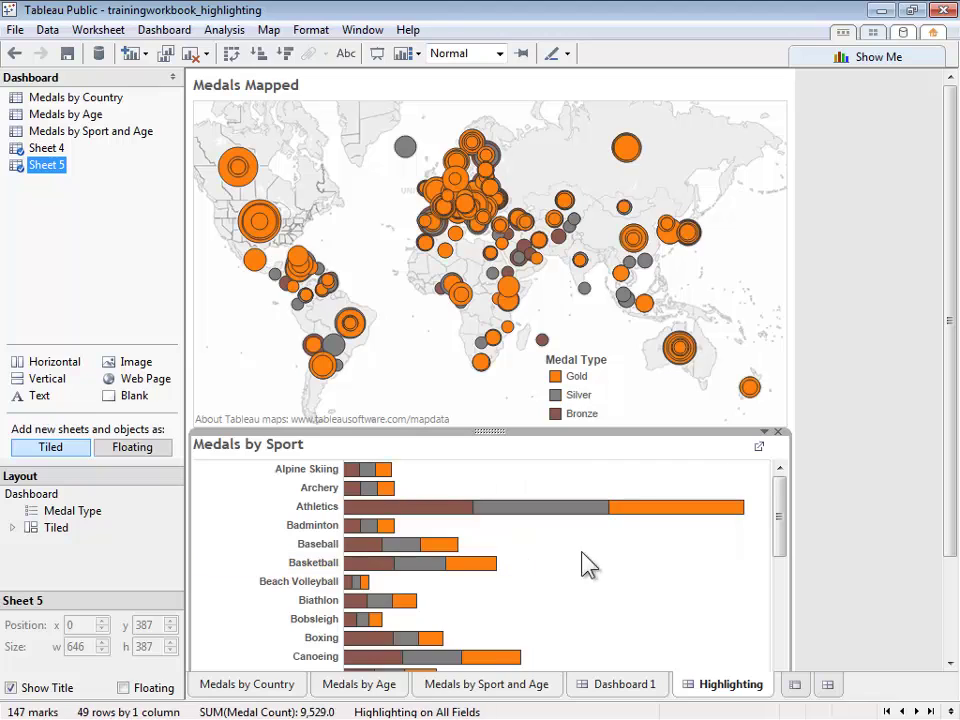
pyautogui.click(662, 518)
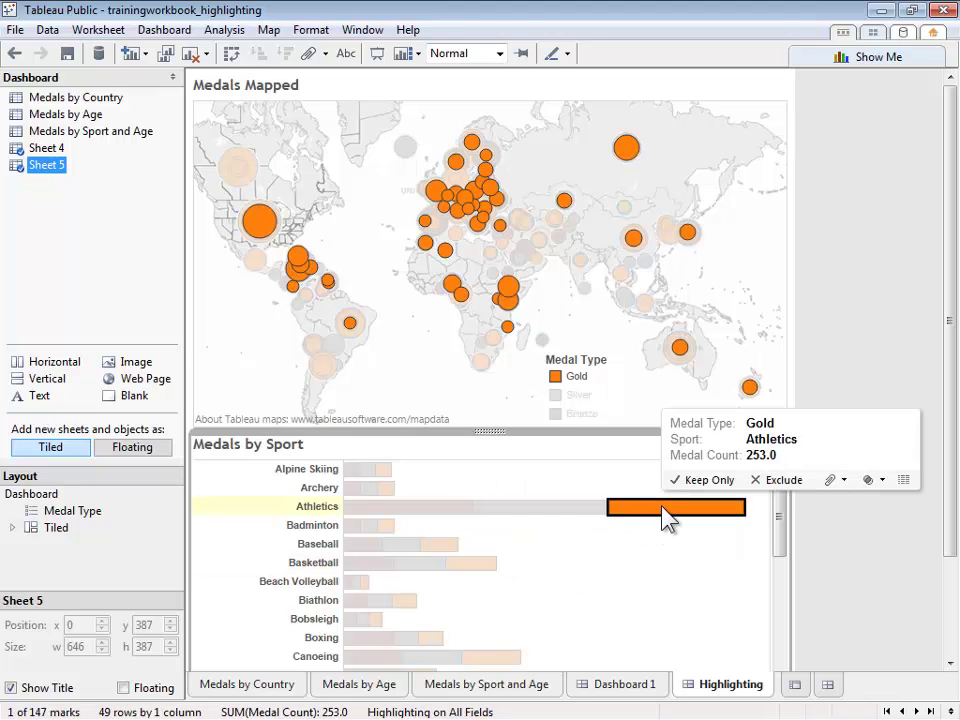
# - Clear the Athletics highlight and review the Highlight 3 (generated) dashboard action
pyautogui.click(668, 518)
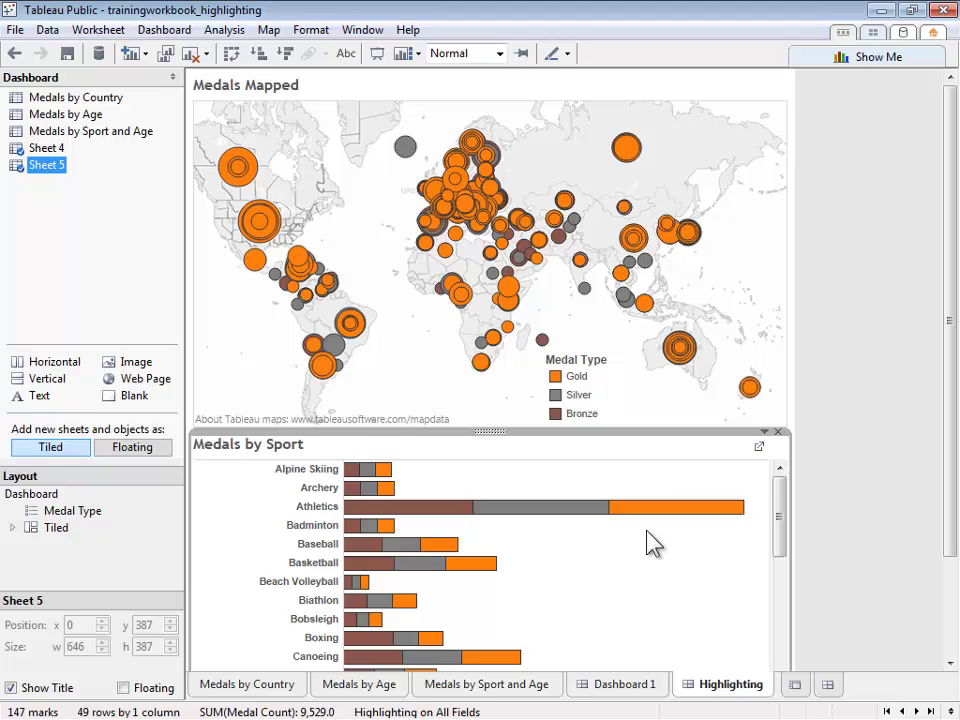
pyautogui.click(166, 30)
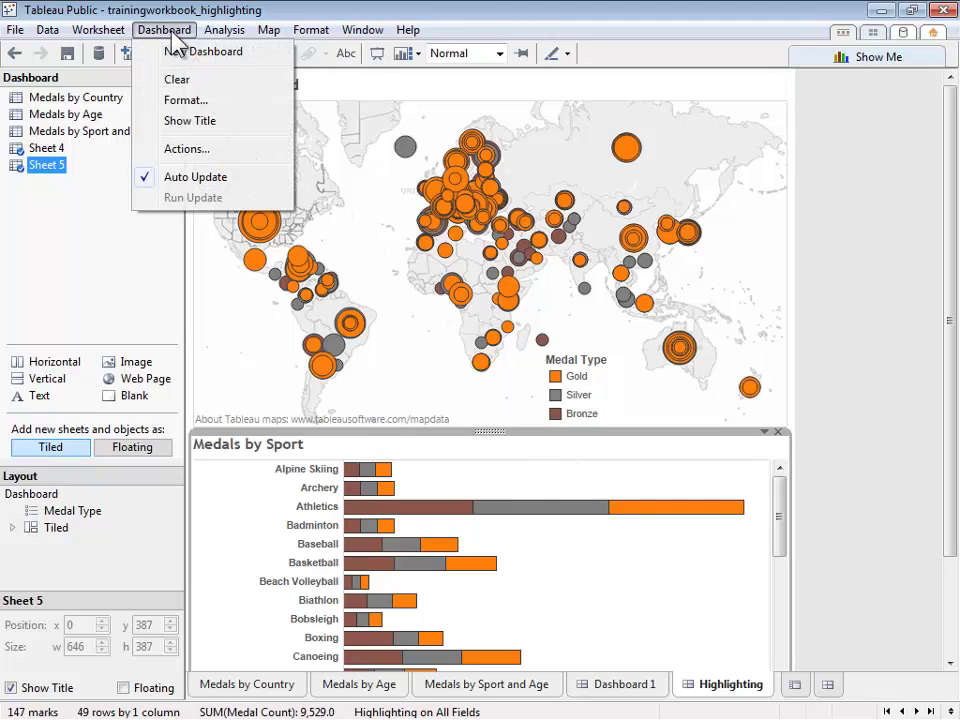
pyautogui.click(190, 150)
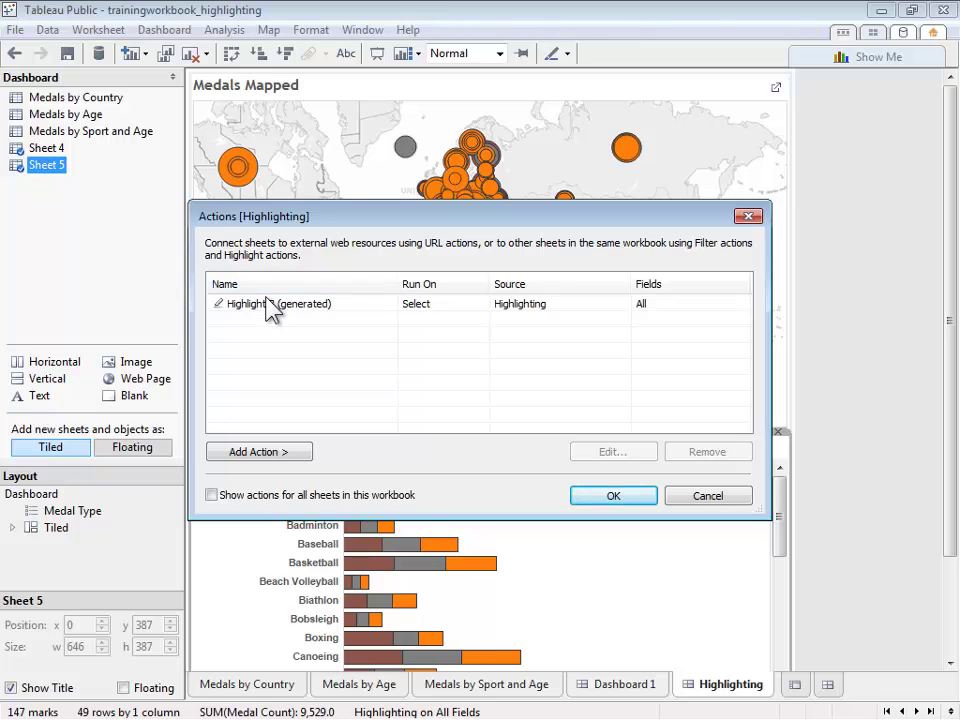
pyautogui.click(605, 496)
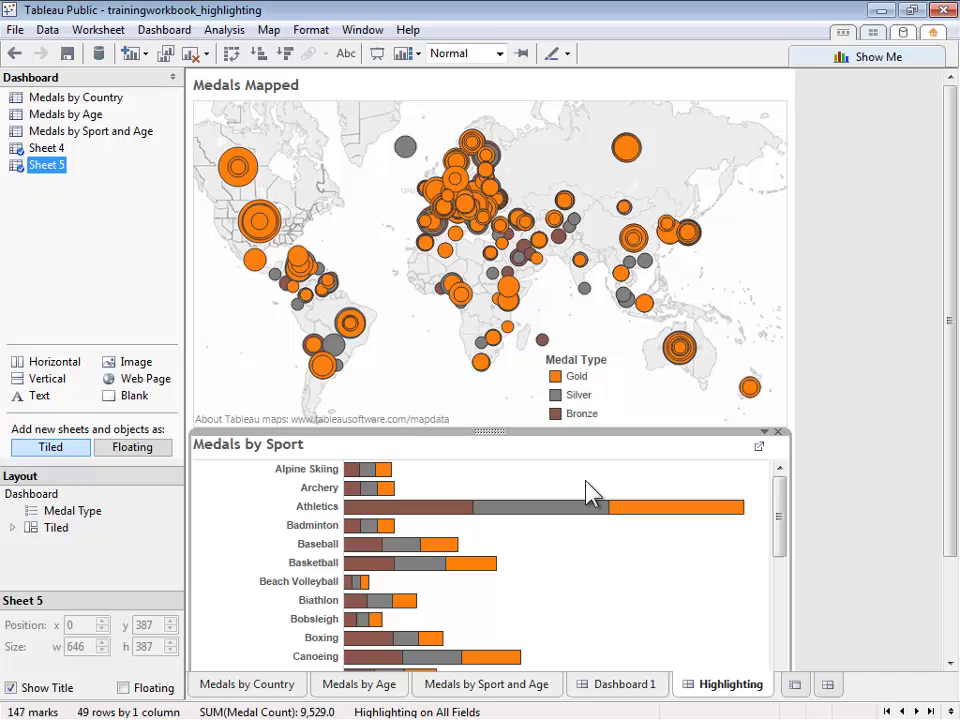